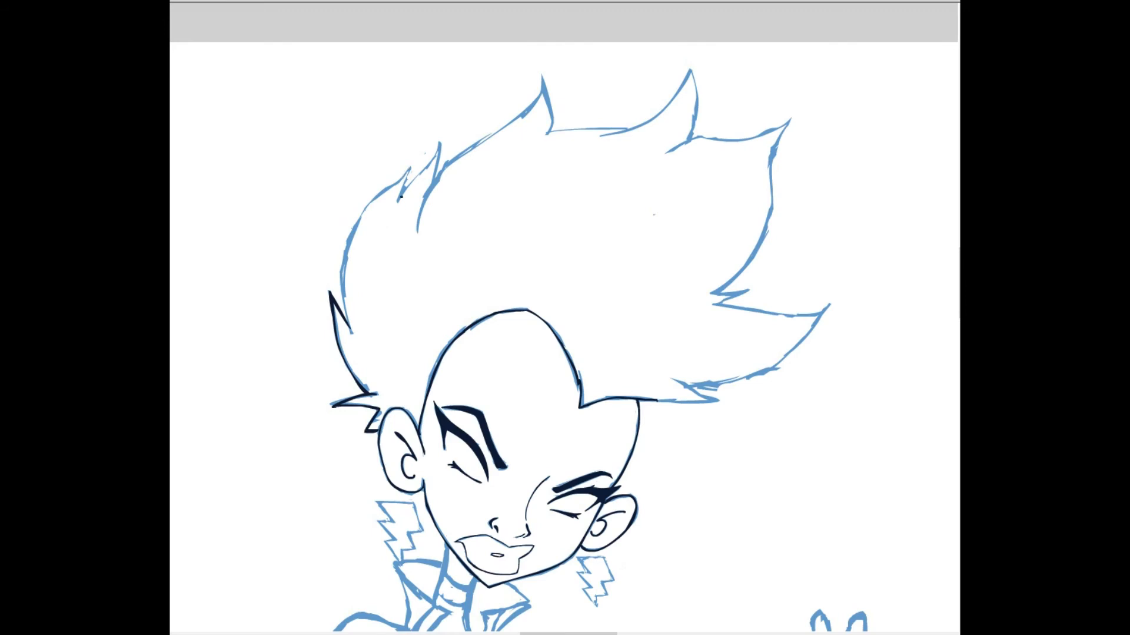
{"action": "mouse_move", "coordinate": [398, 201]}
{"action": "left_mouse_down"}
{"action": "mouse_move", "coordinate": [402, 177]}
{"action": "mouse_move", "coordinate": [360, 217]}
{"action": "mouse_move", "coordinate": [345, 268]}
{"action": "mouse_move", "coordinate": [354, 323]}
{"action": "left_mouse_up"}
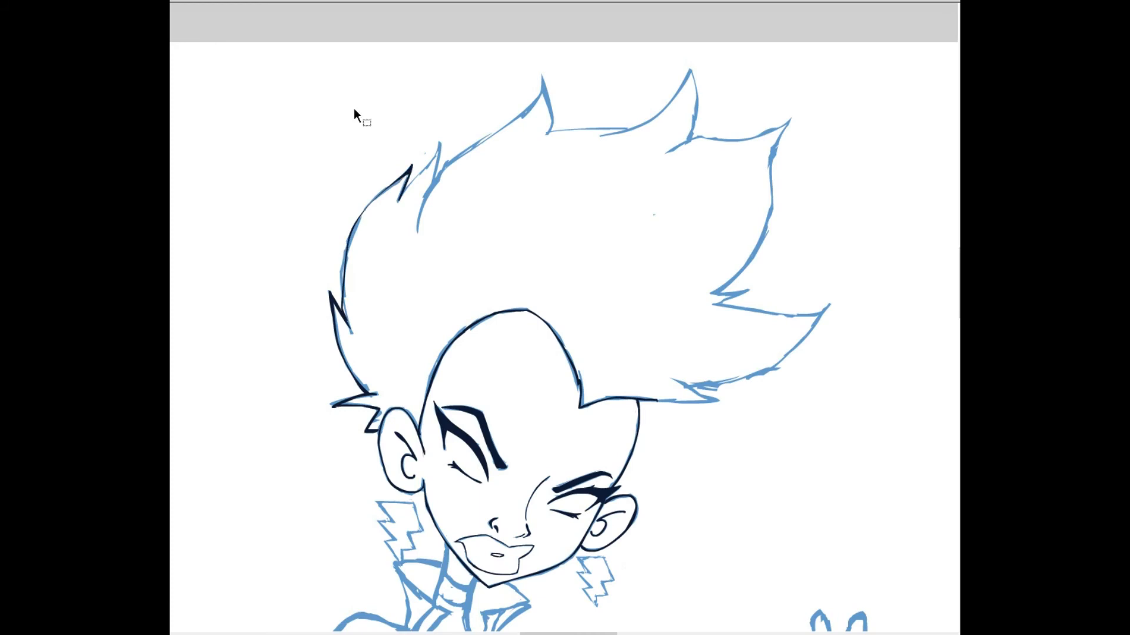
{"action": "key", "text": "ctrl+z"}
{"action": "mouse_move", "coordinate": [399, 197]}
{"action": "left_mouse_down"}
{"action": "mouse_move", "coordinate": [404, 166]}
{"action": "mouse_move", "coordinate": [360, 219]}
{"action": "mouse_move", "coordinate": [341, 295]}
{"action": "left_mouse_up"}
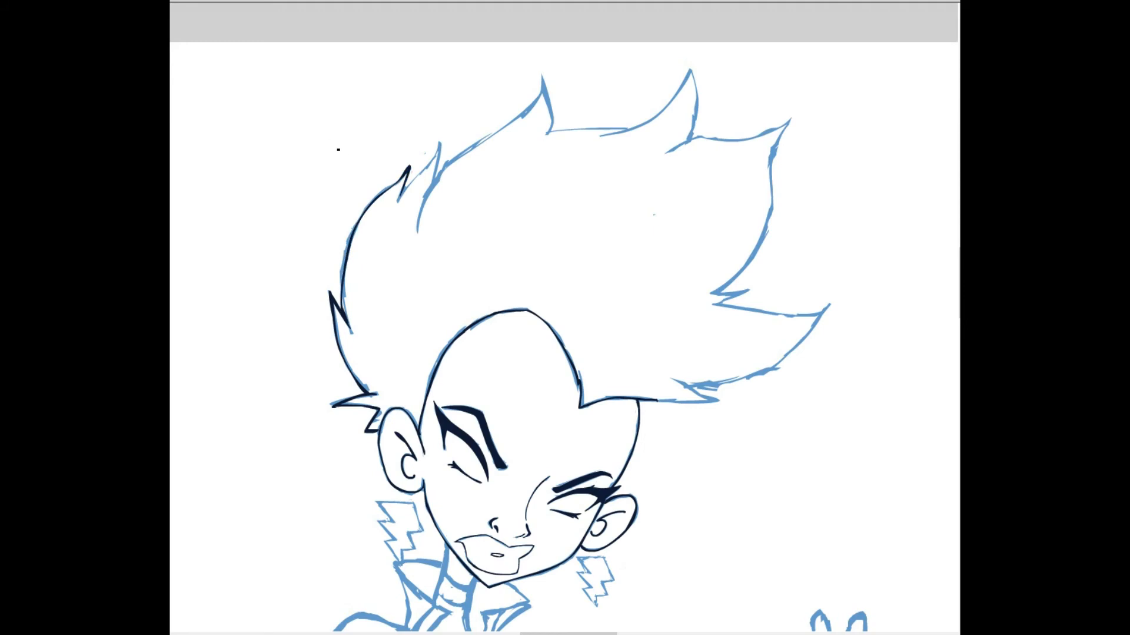
{"action": "key", "text": "ctrl+z"}
{"action": "left_click_drag", "start_coordinate": [411, 166], "coordinate": [348, 250]}
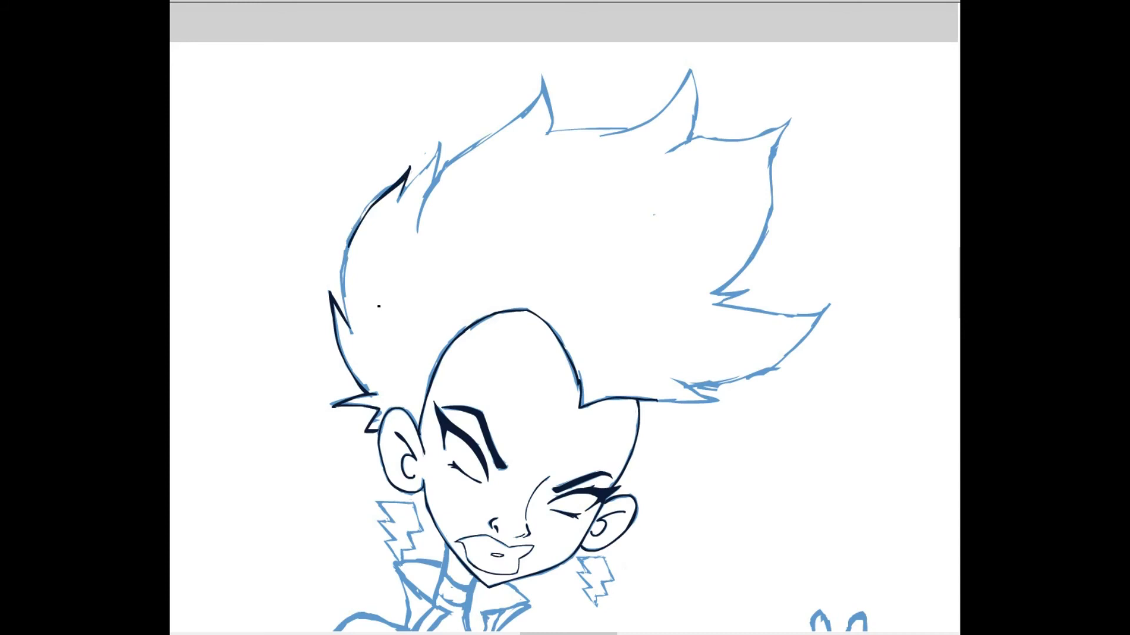
{"action": "key", "text": "ctrl+z"}
Step: Ink the remaining hair outline in black over the blue sketch, from the left side around the spikes to the forehead hairline
{"action": "mouse_move", "coordinate": [410, 167]}
{"action": "left_mouse_down"}
{"action": "mouse_move", "coordinate": [358, 222]}
{"action": "mouse_move", "coordinate": [341, 297]}
{"action": "mouse_move", "coordinate": [349, 318]}
{"action": "left_mouse_up"}
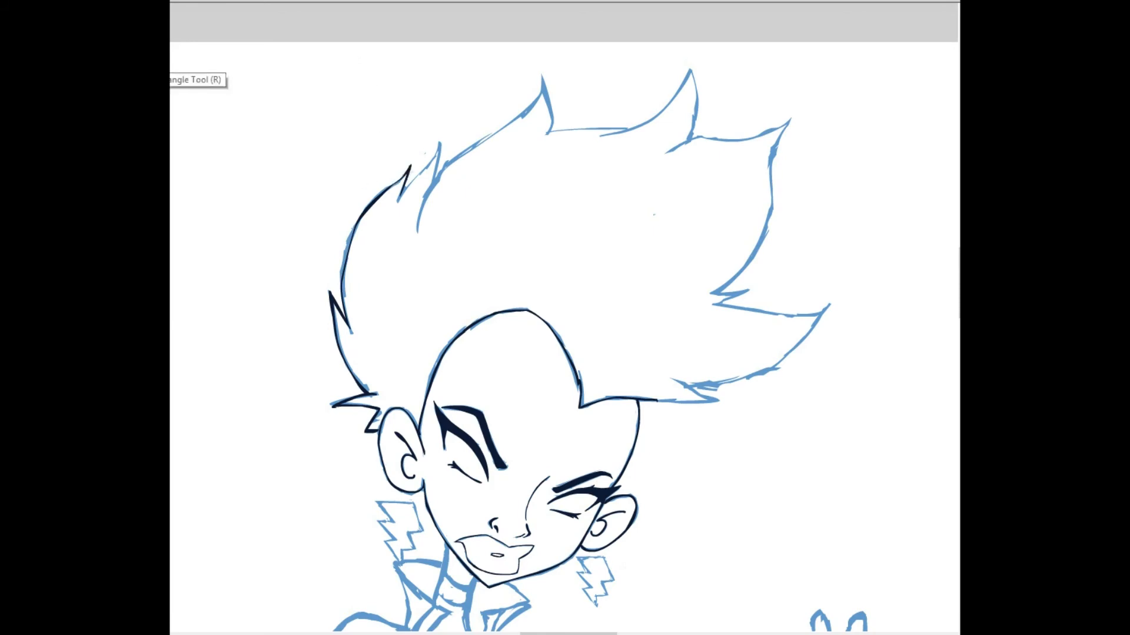
{"action": "left_click_drag", "start_coordinate": [438, 142], "coordinate": [400, 200]}
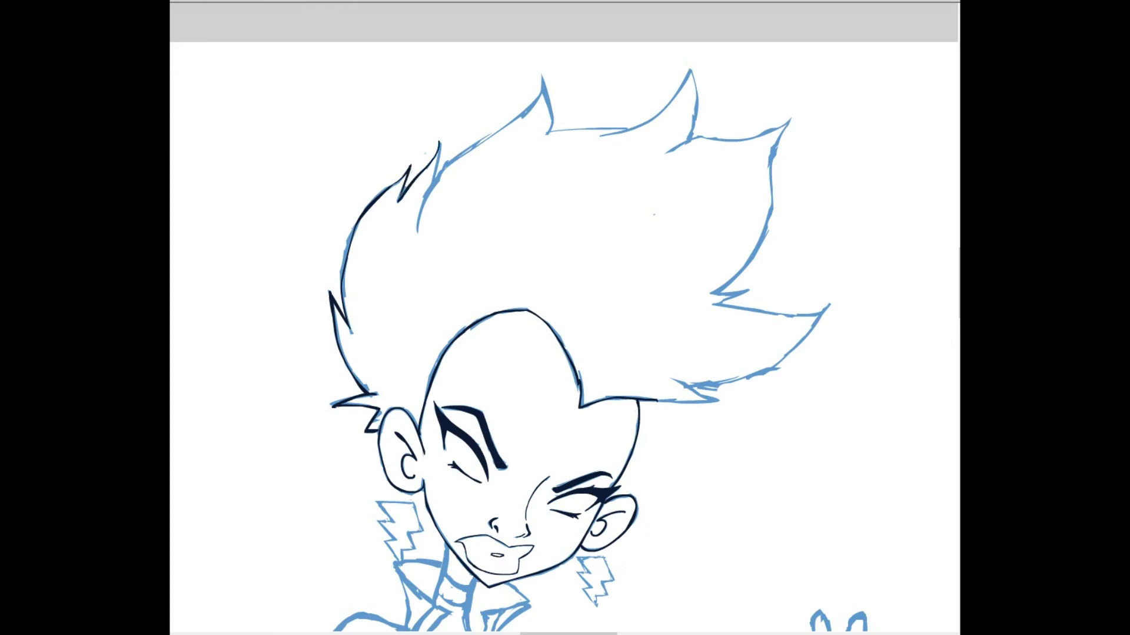
{"action": "left_click_drag", "start_coordinate": [439, 140], "coordinate": [434, 183]}
{"action": "mouse_move", "coordinate": [541, 87]}
{"action": "left_mouse_down"}
{"action": "mouse_move", "coordinate": [433, 183]}
{"action": "mouse_move", "coordinate": [417, 229]}
{"action": "left_mouse_up"}
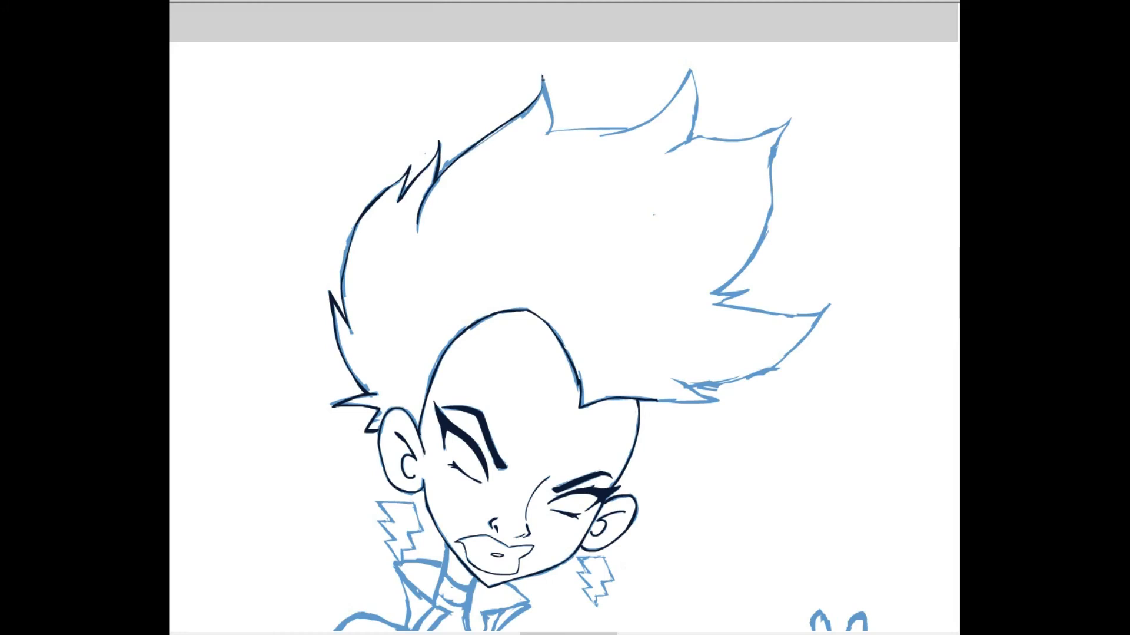
{"action": "left_click_drag", "start_coordinate": [541, 74], "coordinate": [549, 131]}
{"action": "scroll", "coordinate": [458, 134], "scroll_direction": "right", "scroll_amount": 3}
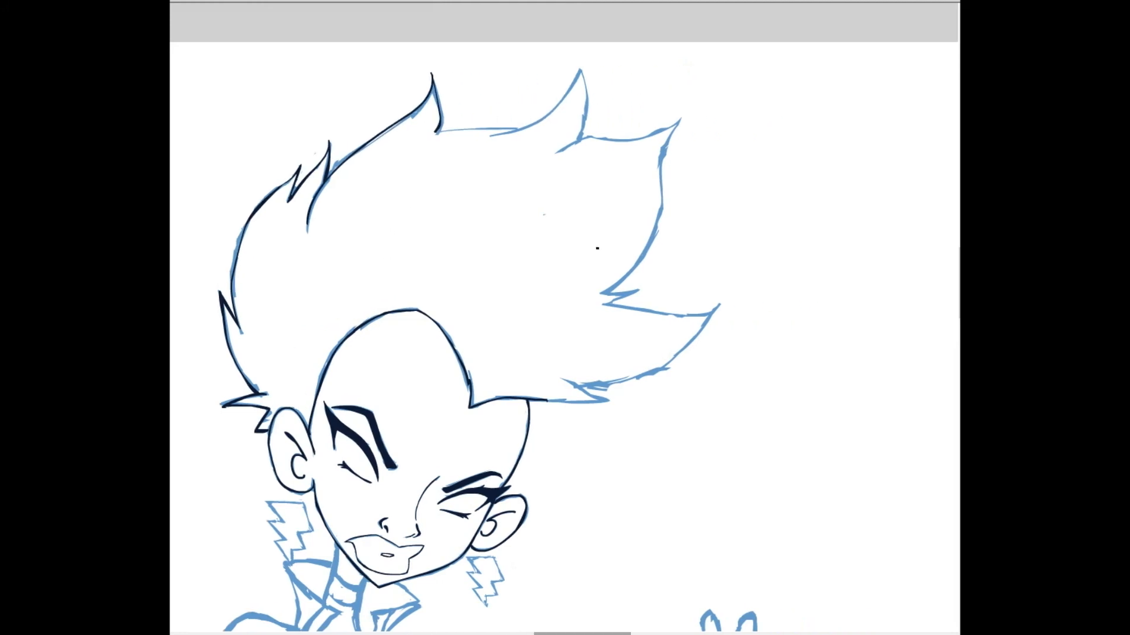
{"action": "mouse_move", "coordinate": [438, 130]}
{"action": "left_mouse_down"}
{"action": "mouse_move", "coordinate": [534, 125]}
{"action": "mouse_move", "coordinate": [583, 66]}
{"action": "mouse_move", "coordinate": [579, 142]}
{"action": "mouse_move", "coordinate": [635, 140]}
{"action": "mouse_move", "coordinate": [684, 113]}
{"action": "mouse_move", "coordinate": [651, 241]}
{"action": "mouse_move", "coordinate": [601, 293]}
{"action": "mouse_move", "coordinate": [623, 292]}
{"action": "mouse_move", "coordinate": [604, 302]}
{"action": "mouse_move", "coordinate": [652, 312]}
{"action": "mouse_move", "coordinate": [722, 302]}
{"action": "mouse_move", "coordinate": [676, 356]}
{"action": "mouse_move", "coordinate": [577, 383]}
{"action": "mouse_move", "coordinate": [612, 398]}
{"action": "mouse_move", "coordinate": [547, 400]}
{"action": "left_mouse_up"}
Step: Ink the lightning-bolt earring below the left ear in black over the blue sketch
{"action": "left_click_drag", "start_coordinate": [960, 282], "coordinate": [960, 312]}
{"action": "left_click_drag", "start_coordinate": [582, 633], "coordinate": [563, 633]}
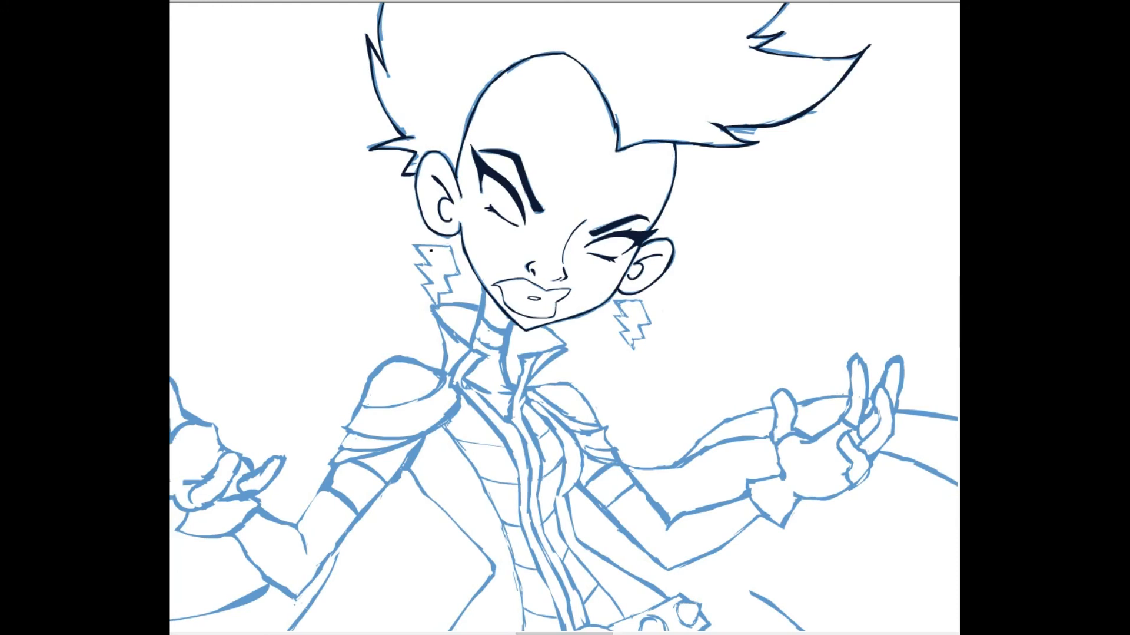
{"action": "mouse_move", "coordinate": [432, 247]}
{"action": "left_mouse_down"}
{"action": "mouse_move", "coordinate": [452, 245]}
{"action": "mouse_move", "coordinate": [413, 245]}
{"action": "mouse_move", "coordinate": [430, 264]}
{"action": "mouse_move", "coordinate": [414, 264]}
{"action": "mouse_move", "coordinate": [433, 282]}
{"action": "mouse_move", "coordinate": [422, 284]}
{"action": "left_mouse_up"}
{"action": "mouse_move", "coordinate": [422, 284]}
{"action": "left_mouse_down"}
{"action": "mouse_move", "coordinate": [433, 283]}
{"action": "mouse_move", "coordinate": [443, 312]}
{"action": "mouse_move", "coordinate": [462, 273]}
{"action": "mouse_move", "coordinate": [452, 245]}
{"action": "left_mouse_up"}
Step: Ink the lightning-bolt earring below the right ear, removing stray strokes beside it
{"action": "mouse_move", "coordinate": [642, 301]}
{"action": "left_mouse_down"}
{"action": "mouse_move", "coordinate": [613, 302]}
{"action": "mouse_move", "coordinate": [626, 314]}
{"action": "left_mouse_up"}
{"action": "left_click_drag", "start_coordinate": [623, 311], "coordinate": [625, 318]}
{"action": "mouse_move", "coordinate": [613, 314]}
{"action": "left_mouse_down"}
{"action": "mouse_move", "coordinate": [634, 338]}
{"action": "mouse_move", "coordinate": [651, 320]}
{"action": "mouse_move", "coordinate": [612, 308]}
{"action": "left_mouse_up"}
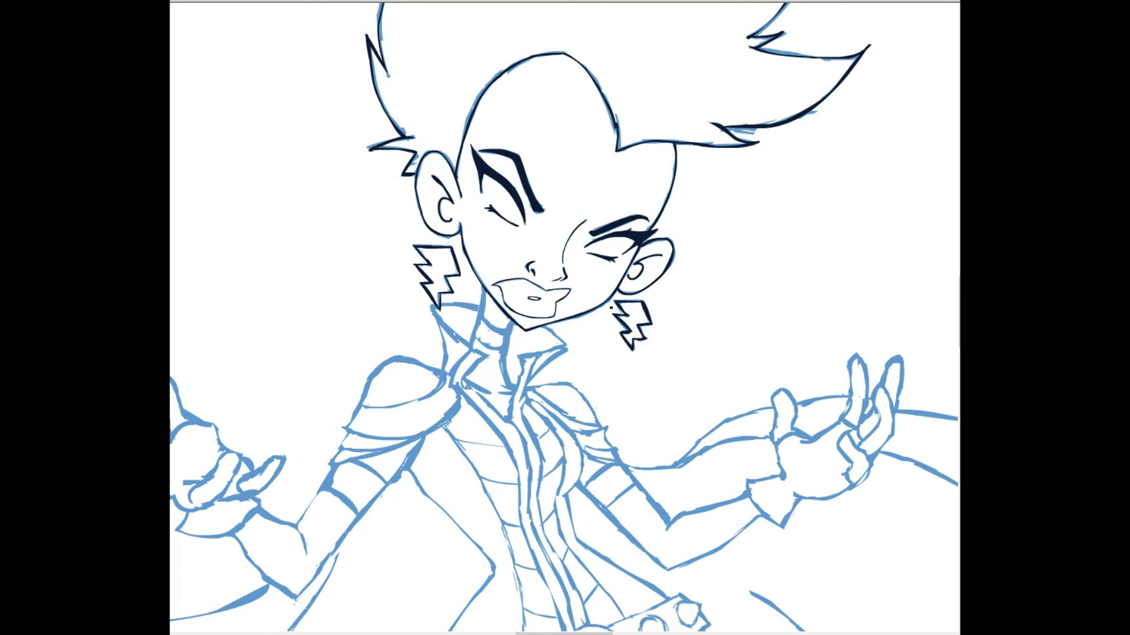
{"action": "key", "text": "ctrl+z"}
{"action": "key", "text": "ctrl+z"}
{"action": "key", "text": "ctrl+z"}
{"action": "mouse_move", "coordinate": [632, 330]}
{"action": "left_mouse_down"}
{"action": "mouse_move", "coordinate": [620, 332]}
{"action": "mouse_move", "coordinate": [633, 349]}
{"action": "mouse_move", "coordinate": [639, 324]}
{"action": "mouse_move", "coordinate": [651, 323]}
{"action": "left_mouse_up"}
{"action": "left_click_drag", "start_coordinate": [485, 289], "coordinate": [471, 342]}
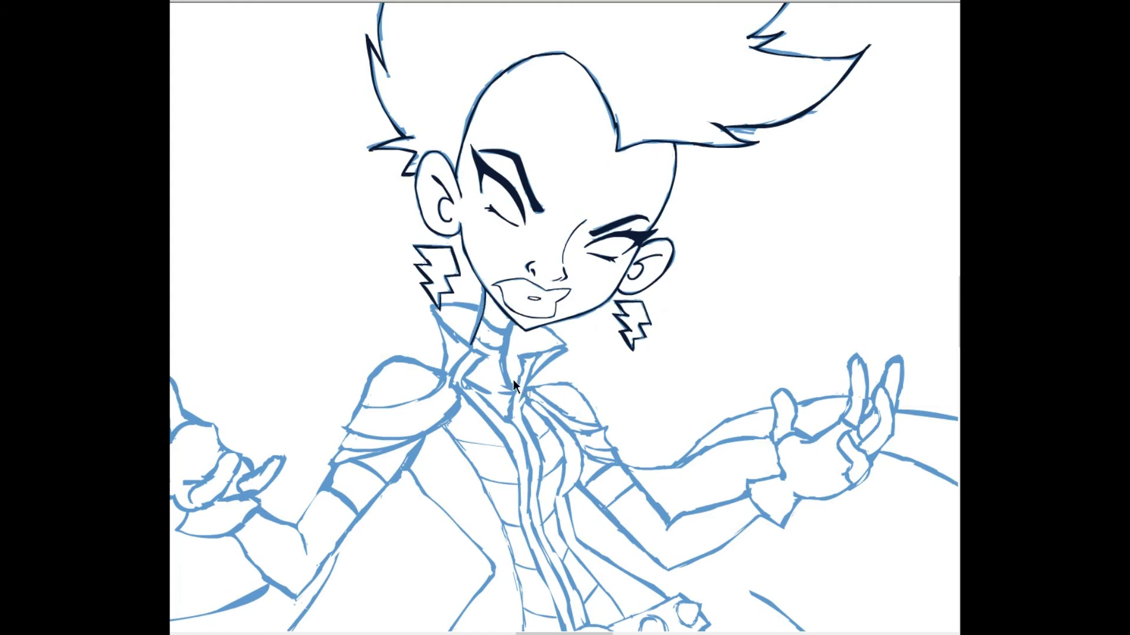
{"action": "key", "text": "ctrl+z"}
{"action": "left_click_drag", "start_coordinate": [484, 288], "coordinate": [471, 343]}
{"action": "key", "text": "ctrl+z"}
Step: Ink both sides of the neck and the left flap of the raised collar
{"action": "mouse_move", "coordinate": [485, 286]}
{"action": "left_mouse_down"}
{"action": "mouse_move", "coordinate": [470, 345]}
{"action": "mouse_move", "coordinate": [504, 366]}
{"action": "mouse_move", "coordinate": [509, 388]}
{"action": "left_mouse_up"}
{"action": "mouse_move", "coordinate": [483, 307]}
{"action": "left_mouse_down"}
{"action": "mouse_move", "coordinate": [441, 304]}
{"action": "mouse_move", "coordinate": [487, 353]}
{"action": "mouse_move", "coordinate": [462, 378]}
{"action": "left_mouse_up"}
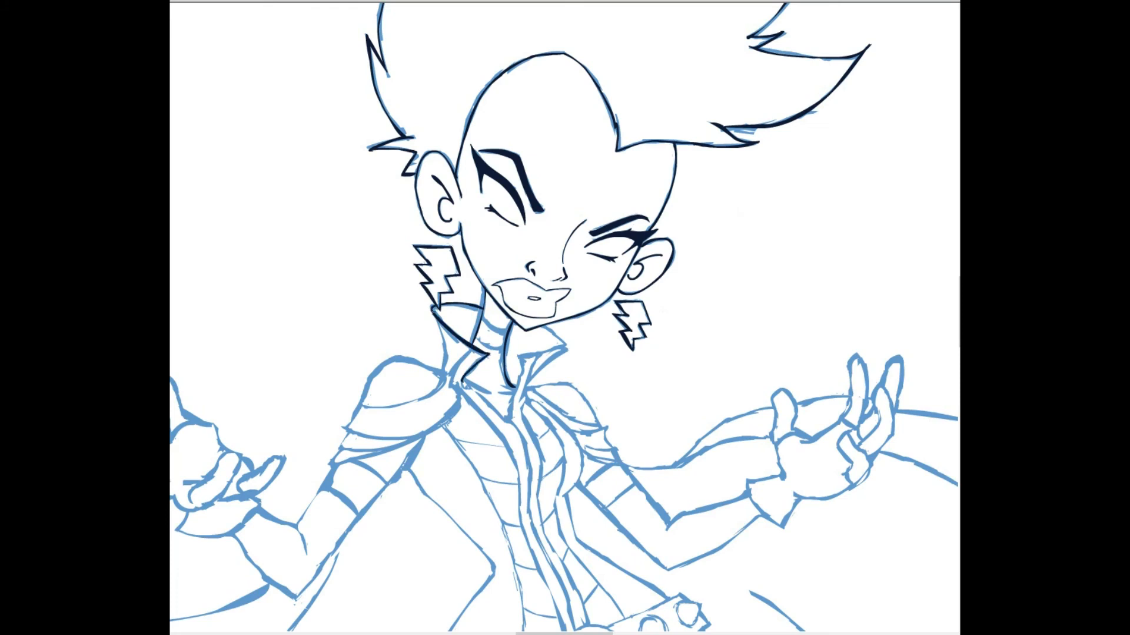
{"action": "left_click_drag", "start_coordinate": [431, 307], "coordinate": [443, 377]}
Step: Ink the right flap of the raised collar and the curved bands across the neck
{"action": "mouse_move", "coordinate": [537, 326]}
{"action": "left_mouse_down"}
{"action": "mouse_move", "coordinate": [563, 347]}
{"action": "mouse_move", "coordinate": [518, 356]}
{"action": "left_mouse_up"}
{"action": "key", "text": "ctrl+z"}
{"action": "mouse_move", "coordinate": [540, 326]}
{"action": "left_mouse_down"}
{"action": "mouse_move", "coordinate": [566, 349]}
{"action": "mouse_move", "coordinate": [516, 355]}
{"action": "mouse_move", "coordinate": [509, 417]}
{"action": "left_mouse_up"}
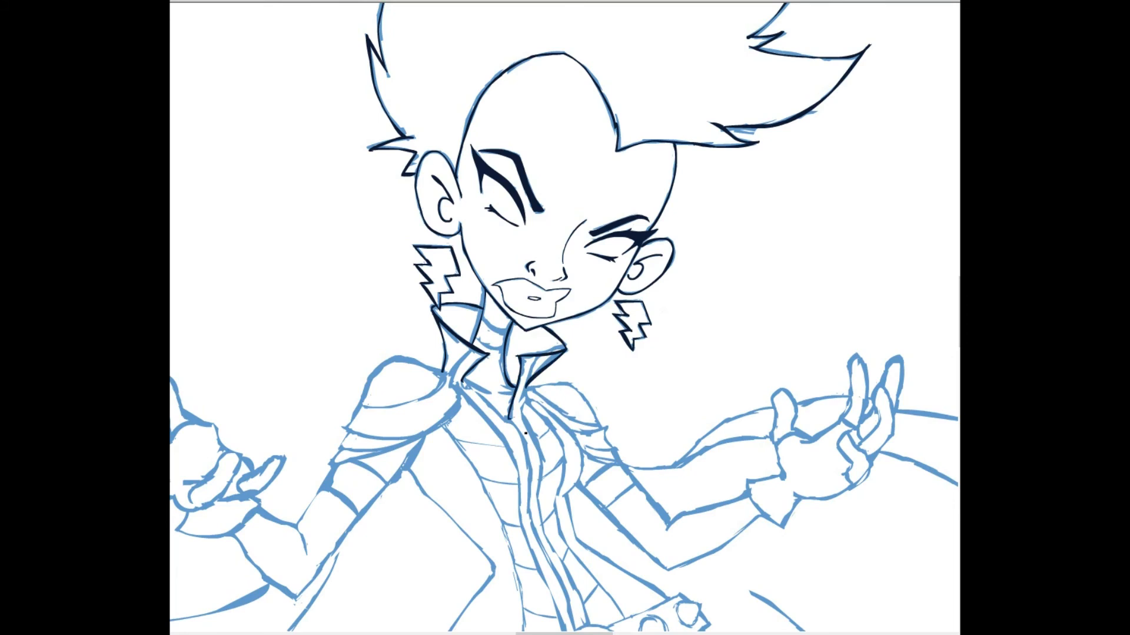
{"action": "mouse_move", "coordinate": [482, 314]}
{"action": "left_mouse_down"}
{"action": "mouse_move", "coordinate": [510, 331]}
{"action": "mouse_move", "coordinate": [485, 347]}
{"action": "mouse_move", "coordinate": [504, 343]}
{"action": "left_mouse_up"}
{"action": "left_click_drag", "start_coordinate": [464, 379], "coordinate": [509, 411]}
{"action": "key", "text": "ctrl+z"}
{"action": "left_click_drag", "start_coordinate": [463, 379], "coordinate": [512, 420]}
{"action": "key", "text": "ctrl+z"}
Step: Ink the jacket's front opening as two roughly parallel lines running from the collar down to the waist
{"action": "mouse_move", "coordinate": [463, 379]}
{"action": "left_mouse_down"}
{"action": "mouse_move", "coordinate": [512, 419]}
{"action": "mouse_move", "coordinate": [529, 452]}
{"action": "mouse_move", "coordinate": [531, 514]}
{"action": "mouse_move", "coordinate": [577, 624]}
{"action": "left_mouse_up"}
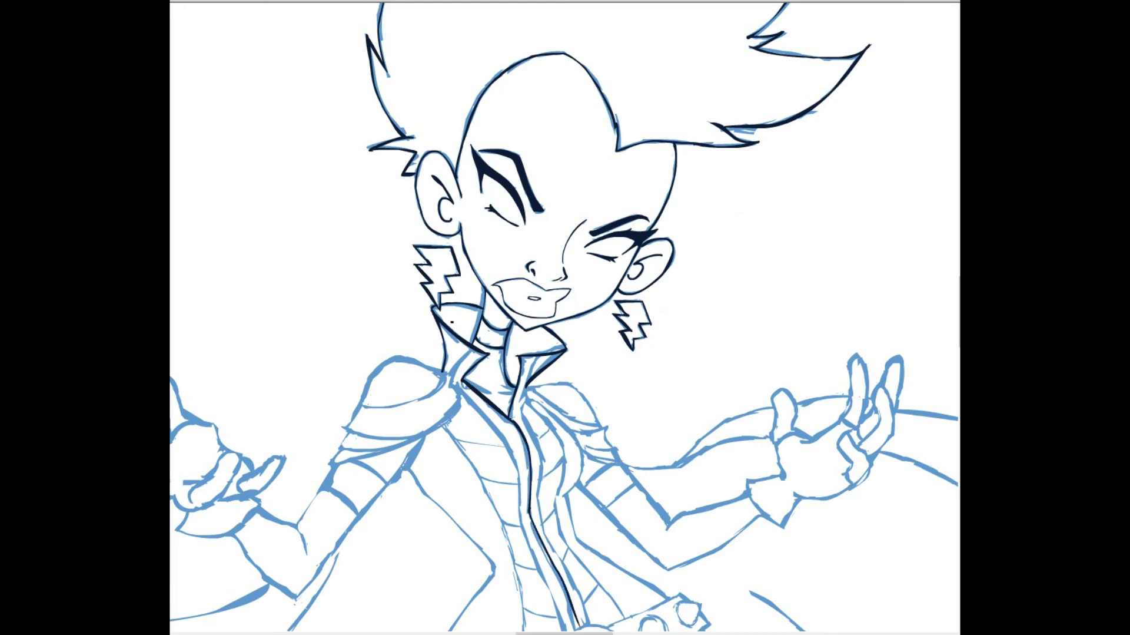
{"action": "mouse_move", "coordinate": [471, 350]}
{"action": "left_mouse_down"}
{"action": "mouse_move", "coordinate": [453, 385]}
{"action": "mouse_move", "coordinate": [454, 373]}
{"action": "mouse_move", "coordinate": [516, 459]}
{"action": "mouse_move", "coordinate": [521, 515]}
{"action": "mouse_move", "coordinate": [565, 628]}
{"action": "left_mouse_up"}
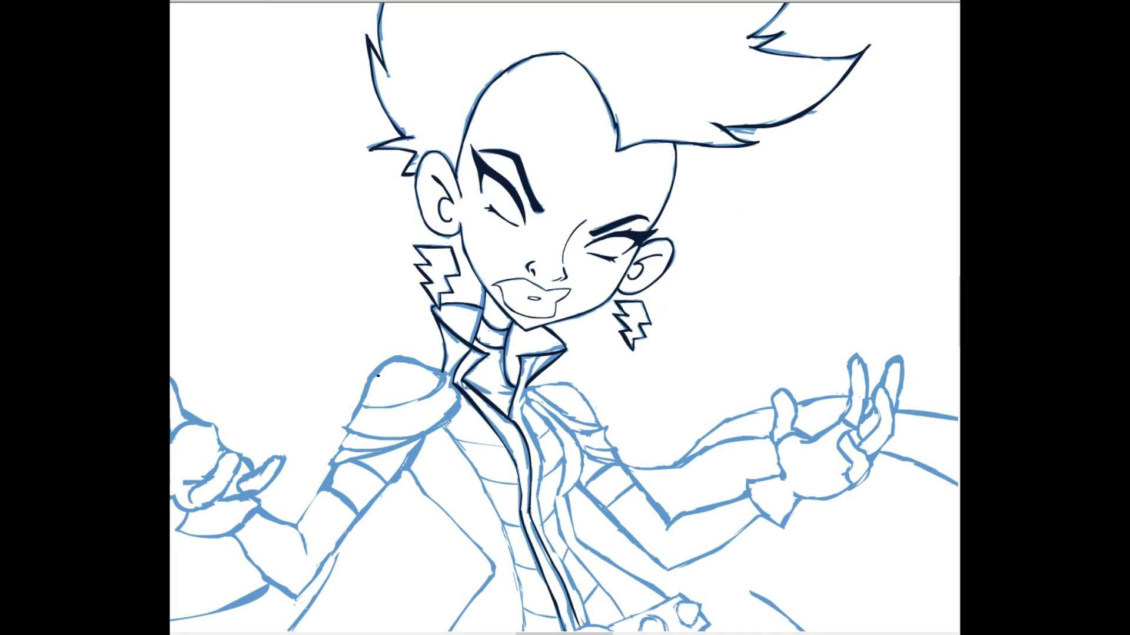